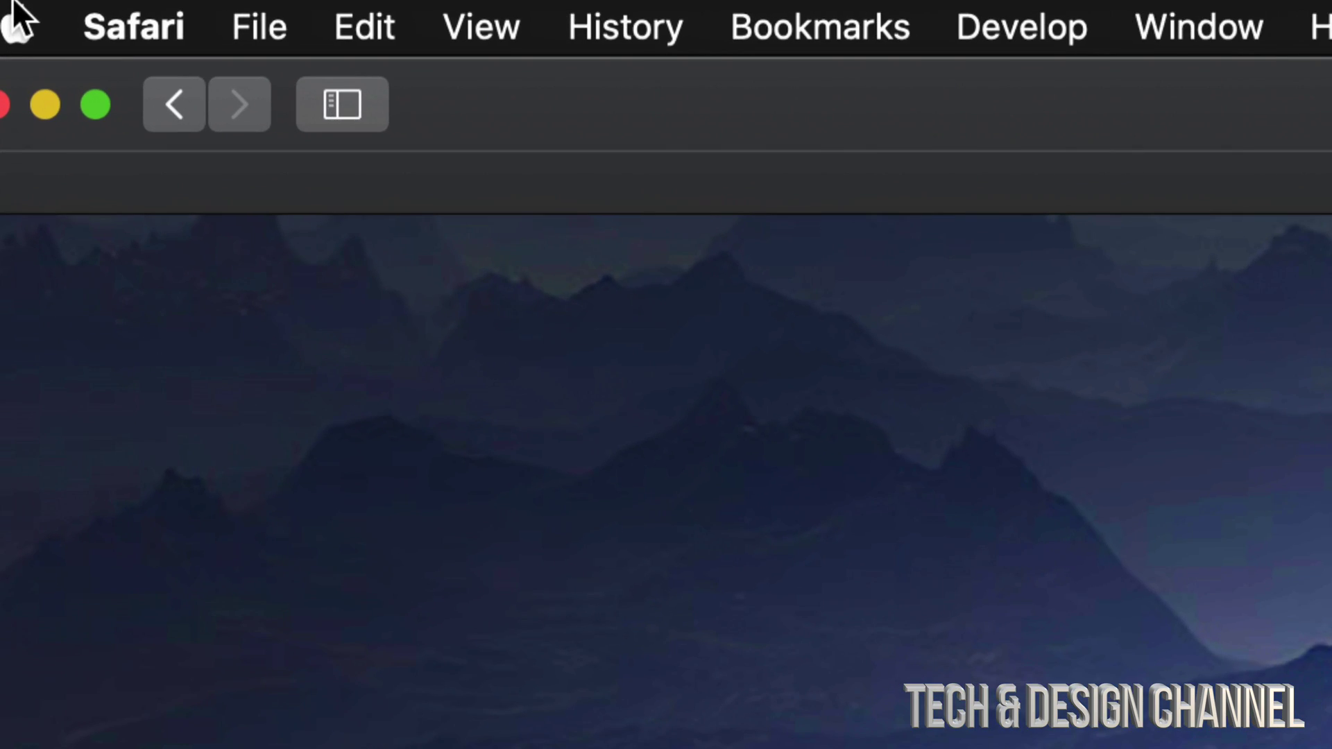
Step: Open the Apple menu from the menu bar while Safari is in front
left_click(18, 26)
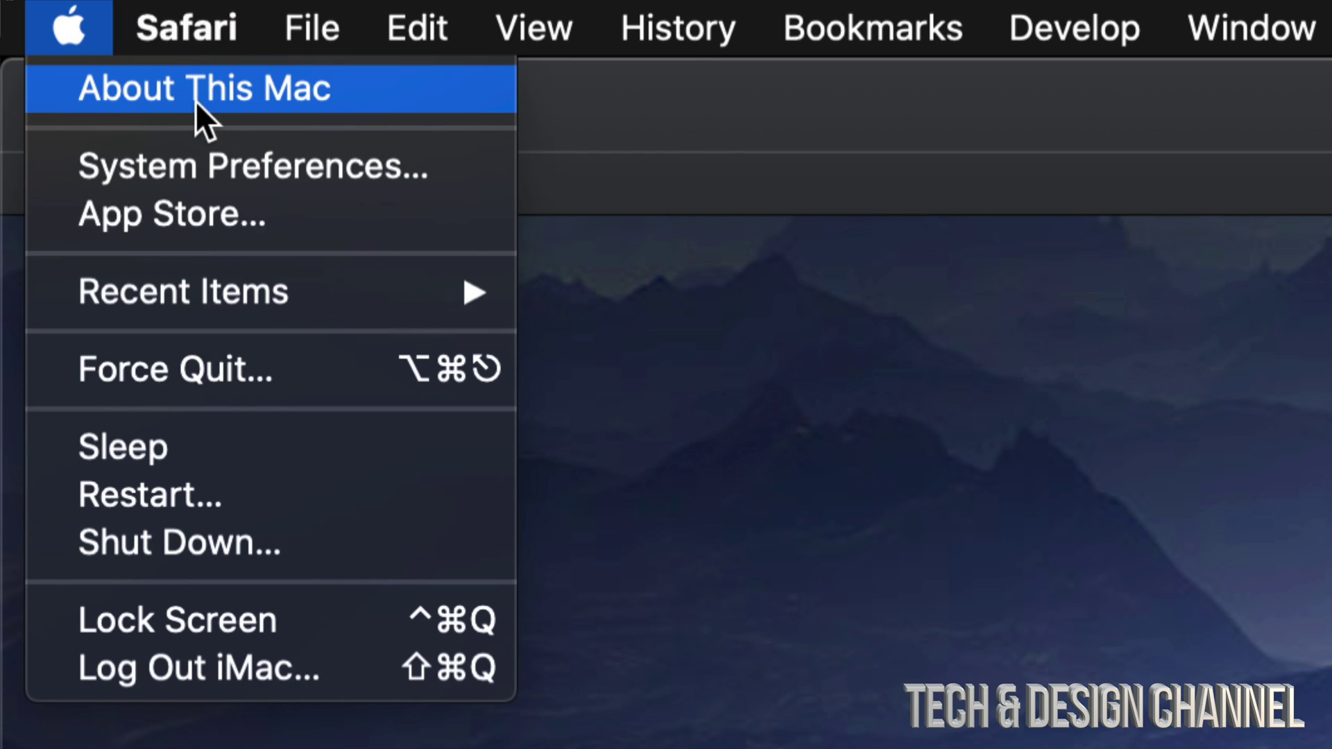
Step: Open About This Mac's Storage page showing Macintosh HD with 1.44 TB of 3.12 TB free, then reposition it
left_click(303, 91)
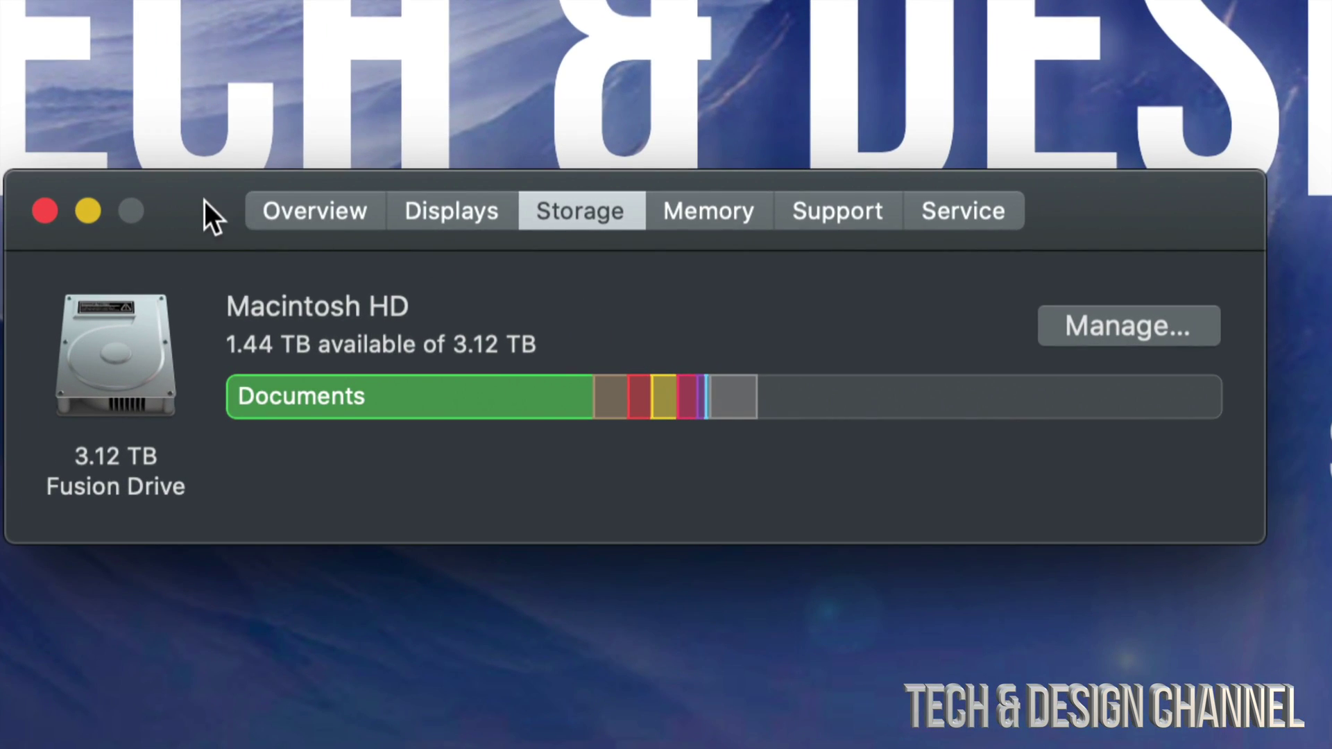
left_click_drag(204, 201, 234, 190)
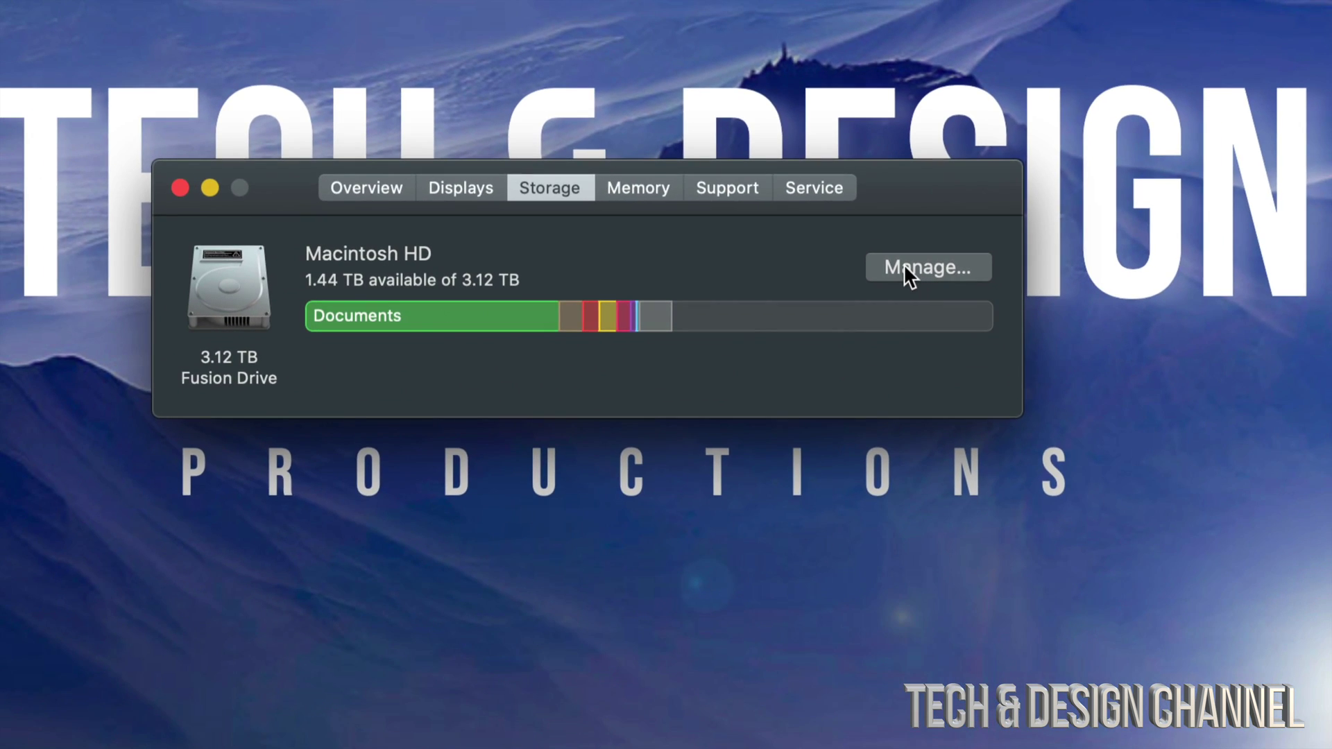
Step: Open Manage storage, listing Documents at 1.15 TB and Photos at 76.54 GB, and move it up
left_click(916, 271)
left_click_drag(466, 130, 468, 37)
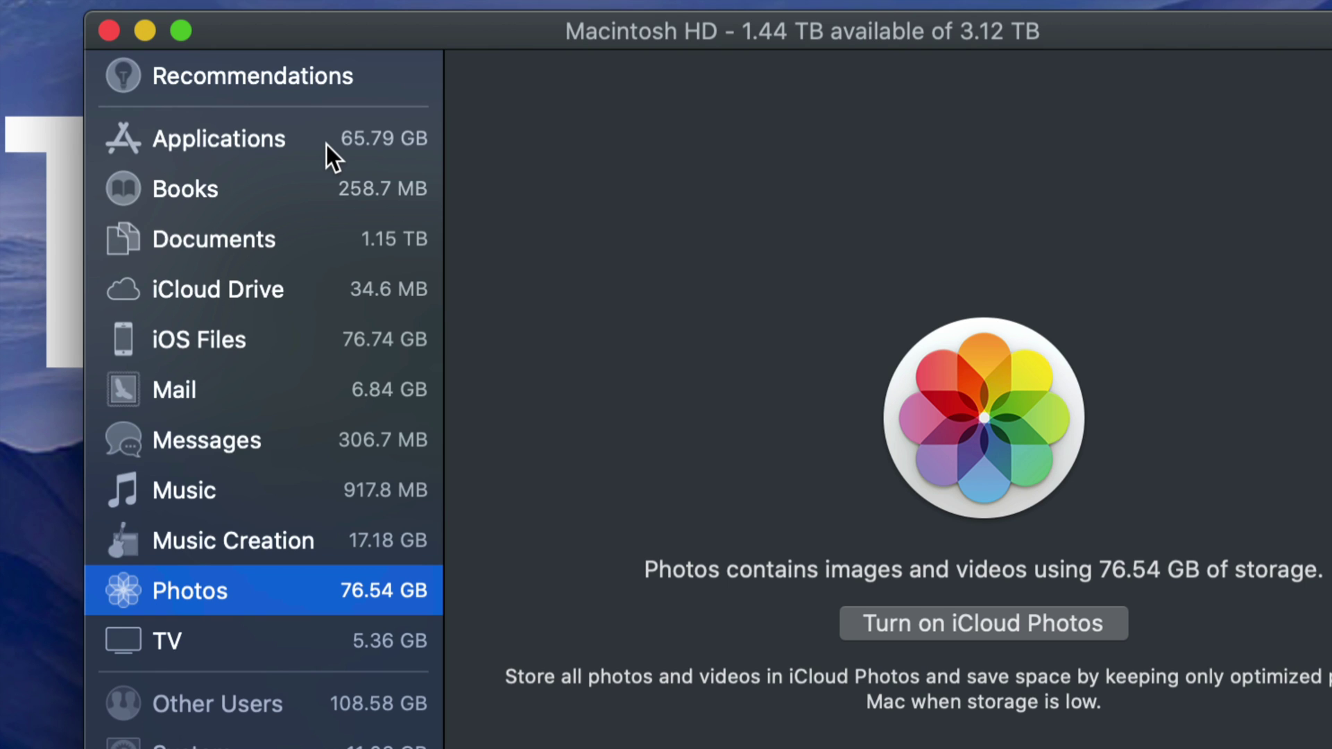
Step: Delete the 4.77 GB Xcode app from Applications, authorizing with the admin password
left_click(326, 145)
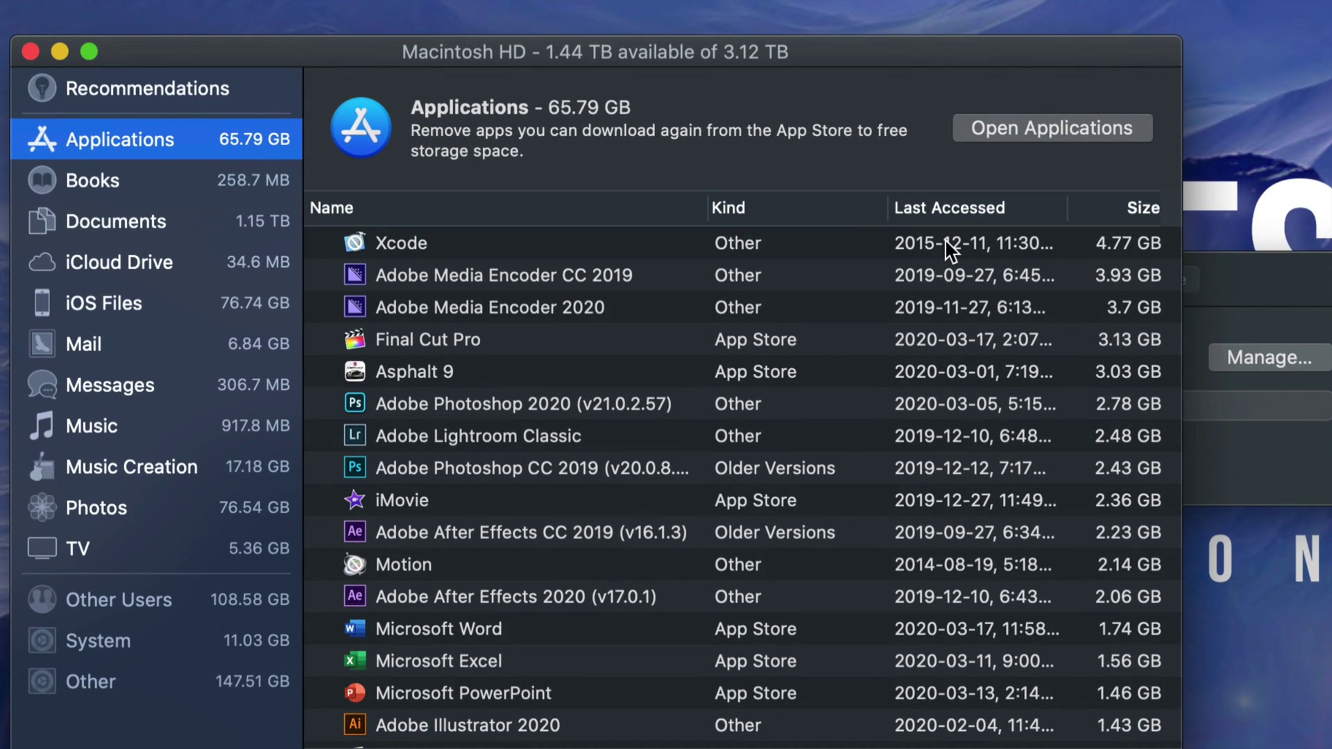
left_click(937, 238)
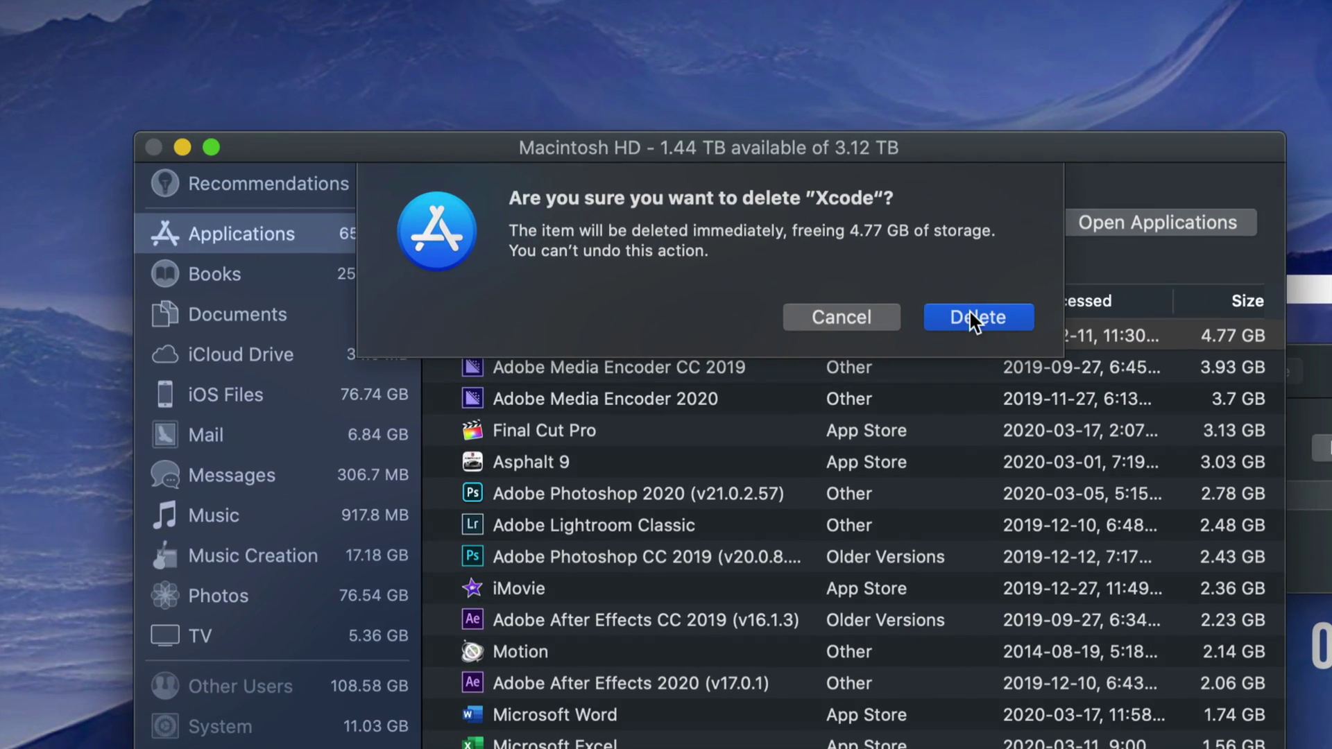
left_click(974, 318)
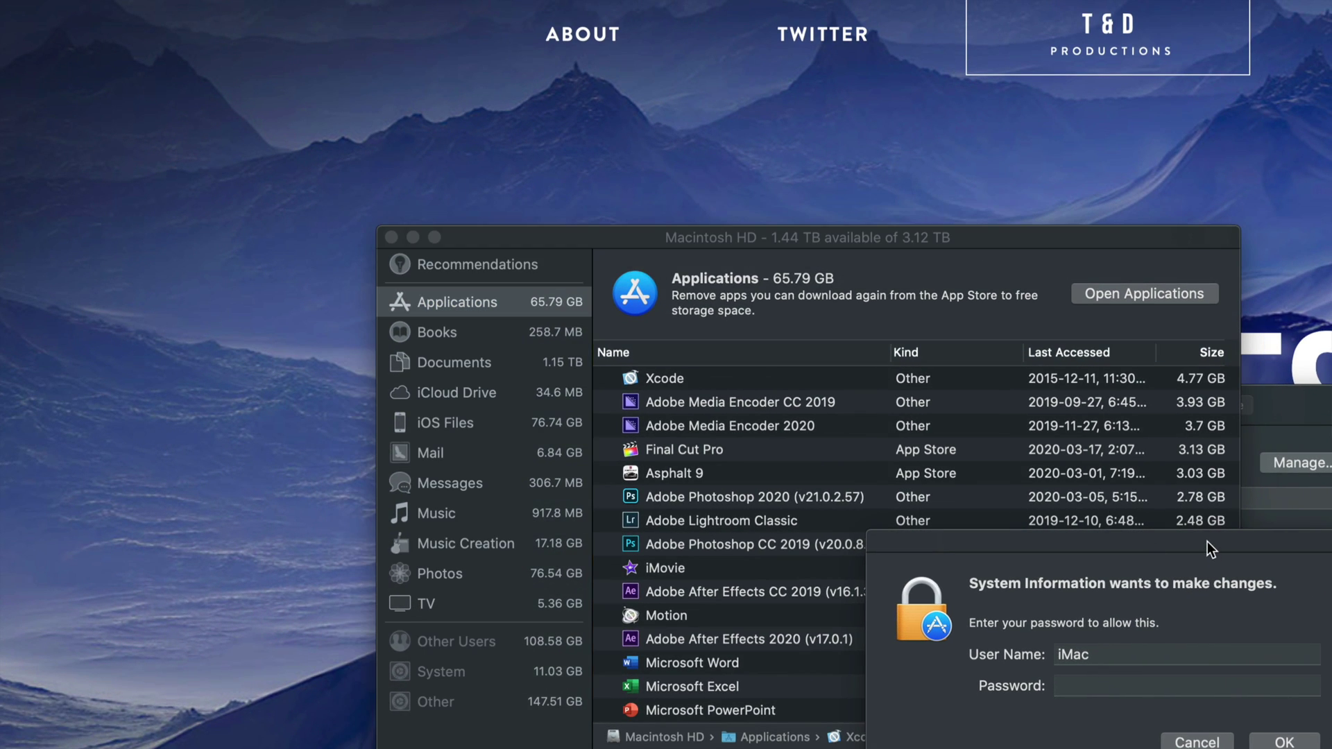
left_click_drag(1214, 543, 889, 350)
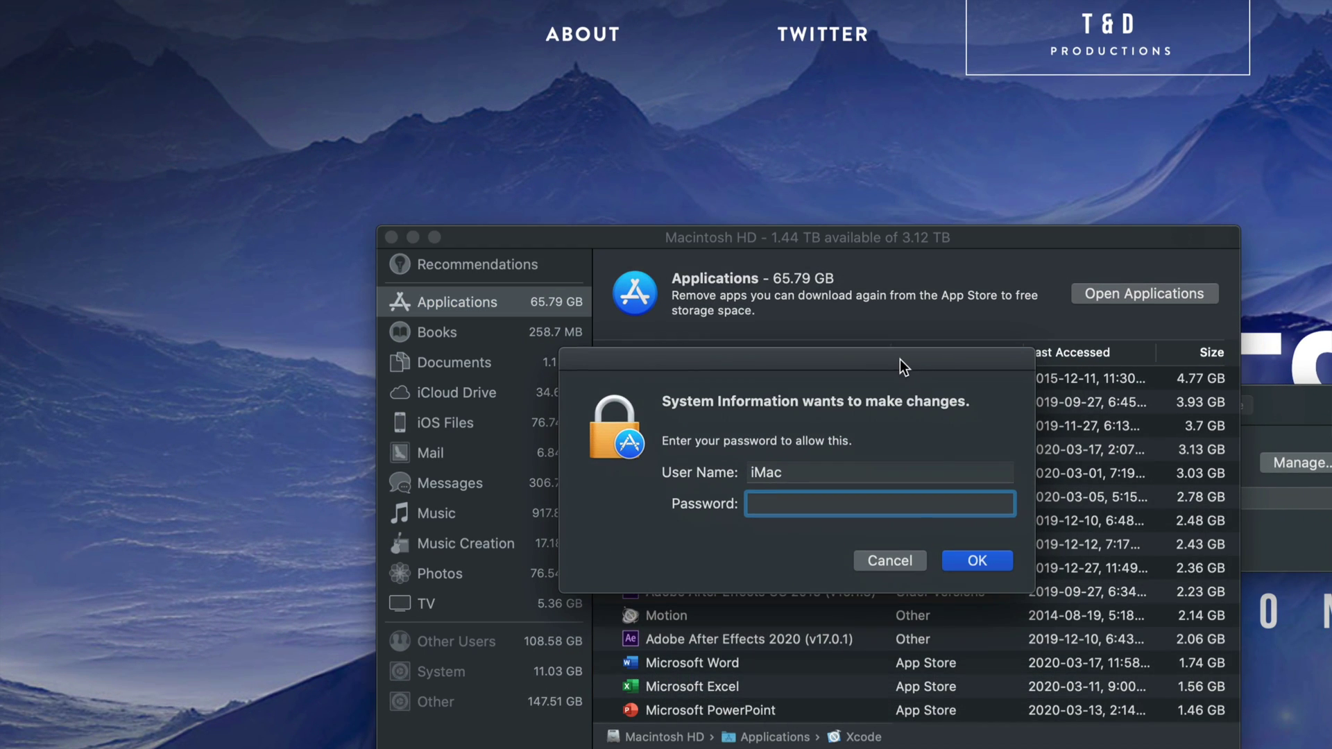
left_click(969, 555)
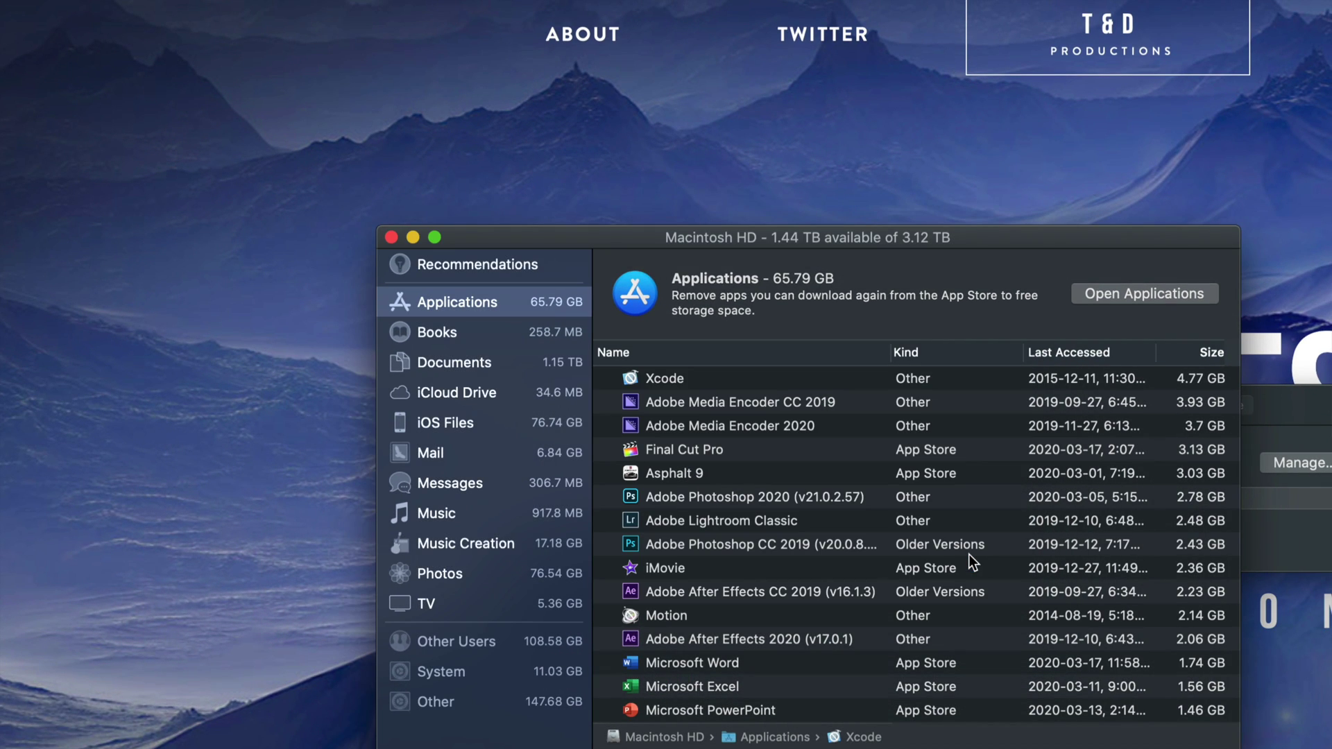
left_click_drag(964, 234, 852, 170)
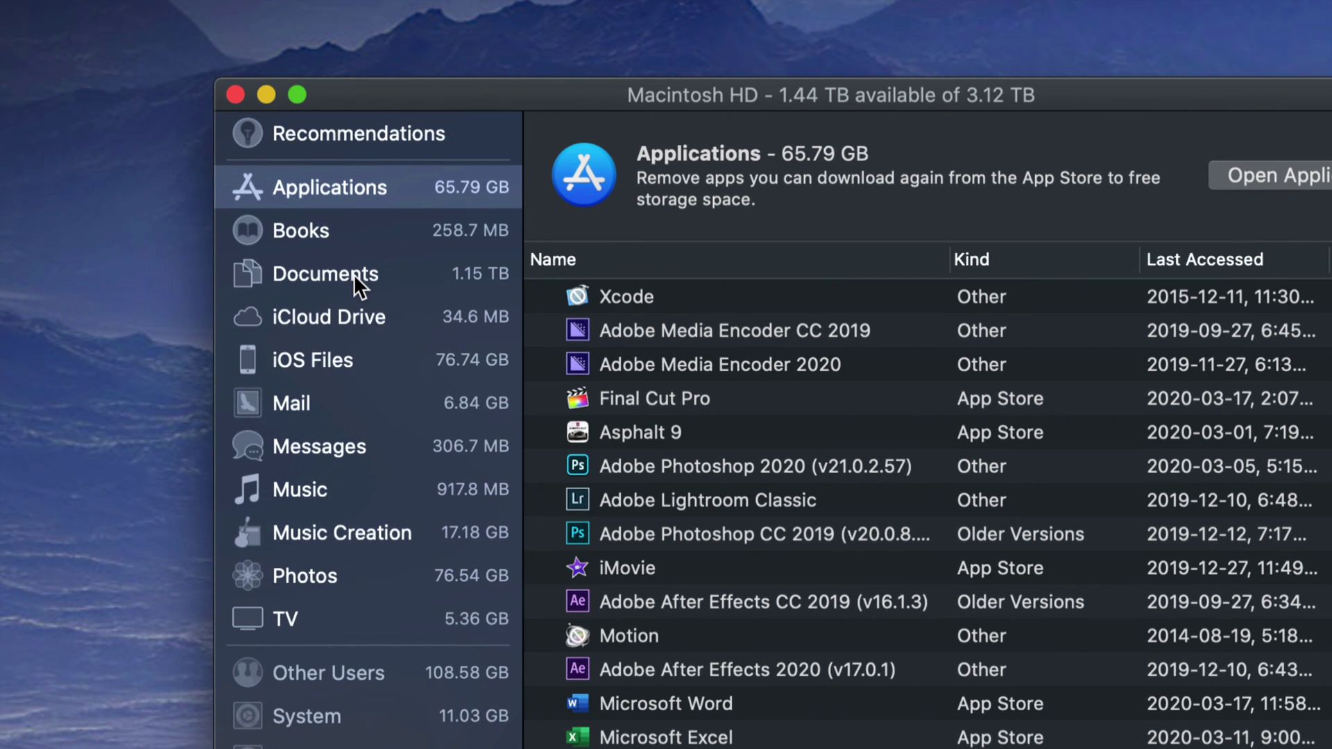
Step: List Documents' large files, inspecting Adobe CC 2014 Master Collection.dmg (13.12 GB) and Segment_0001.mp4 (8.29 GB)
left_click(355, 276)
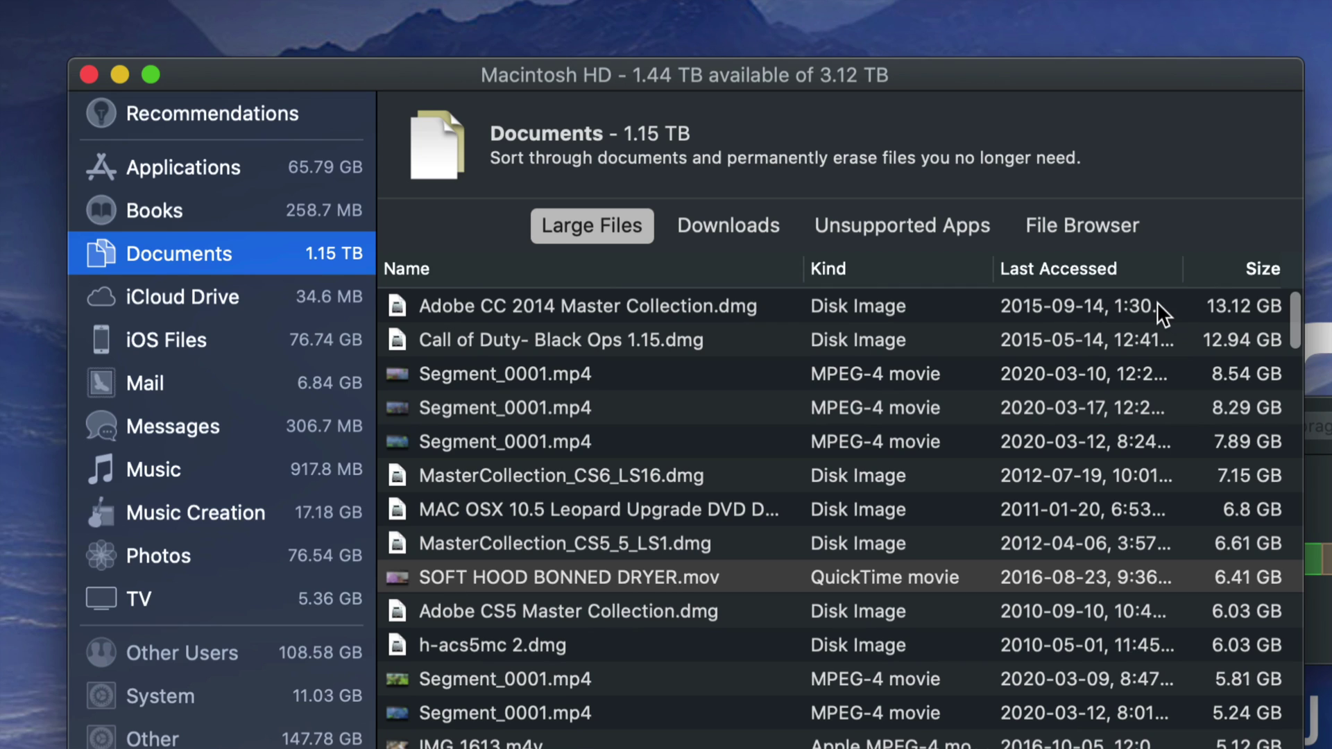
left_click(1148, 303)
left_click(843, 407)
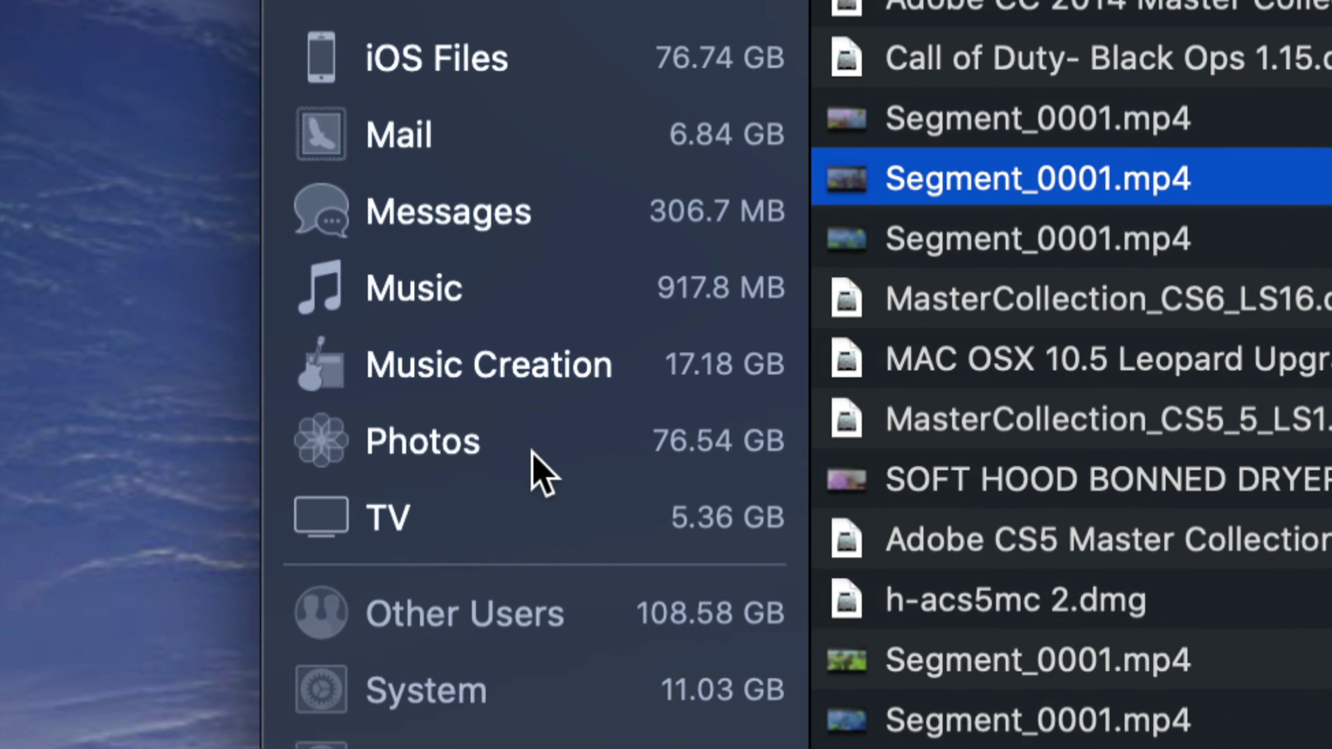
Step: Show the Photos category reporting 76.54 GB of images and videos
left_click(464, 452)
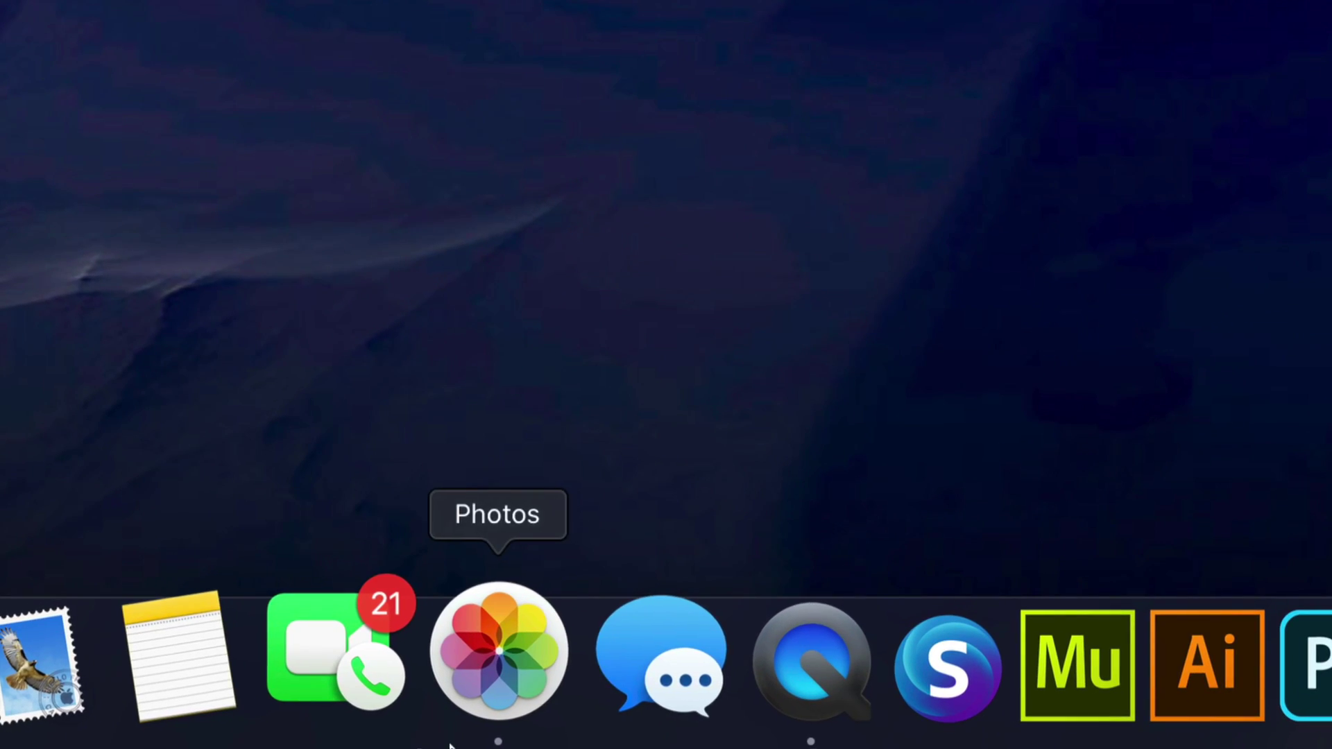
Step: Launch Photos and permanently delete all 483 items in the Recently Deleted album
left_click(485, 722)
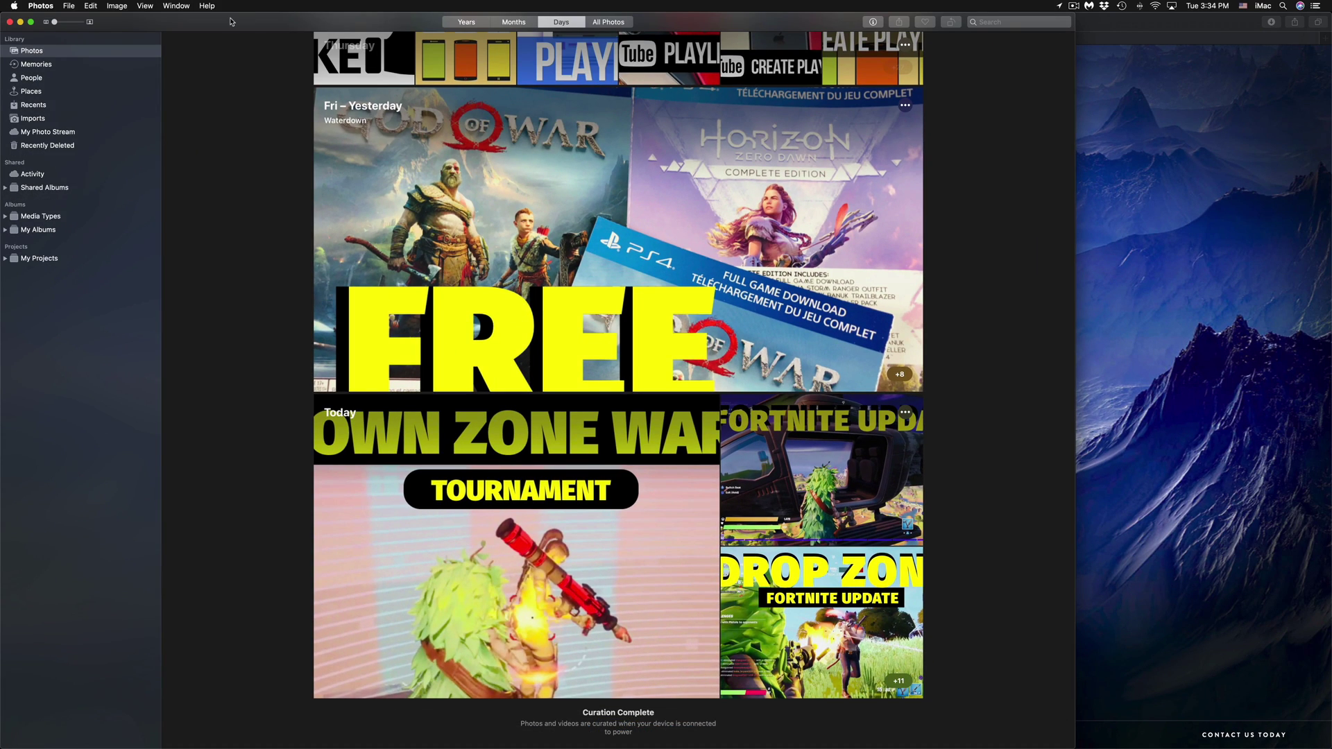
left_click_drag(233, 21, 285, 20)
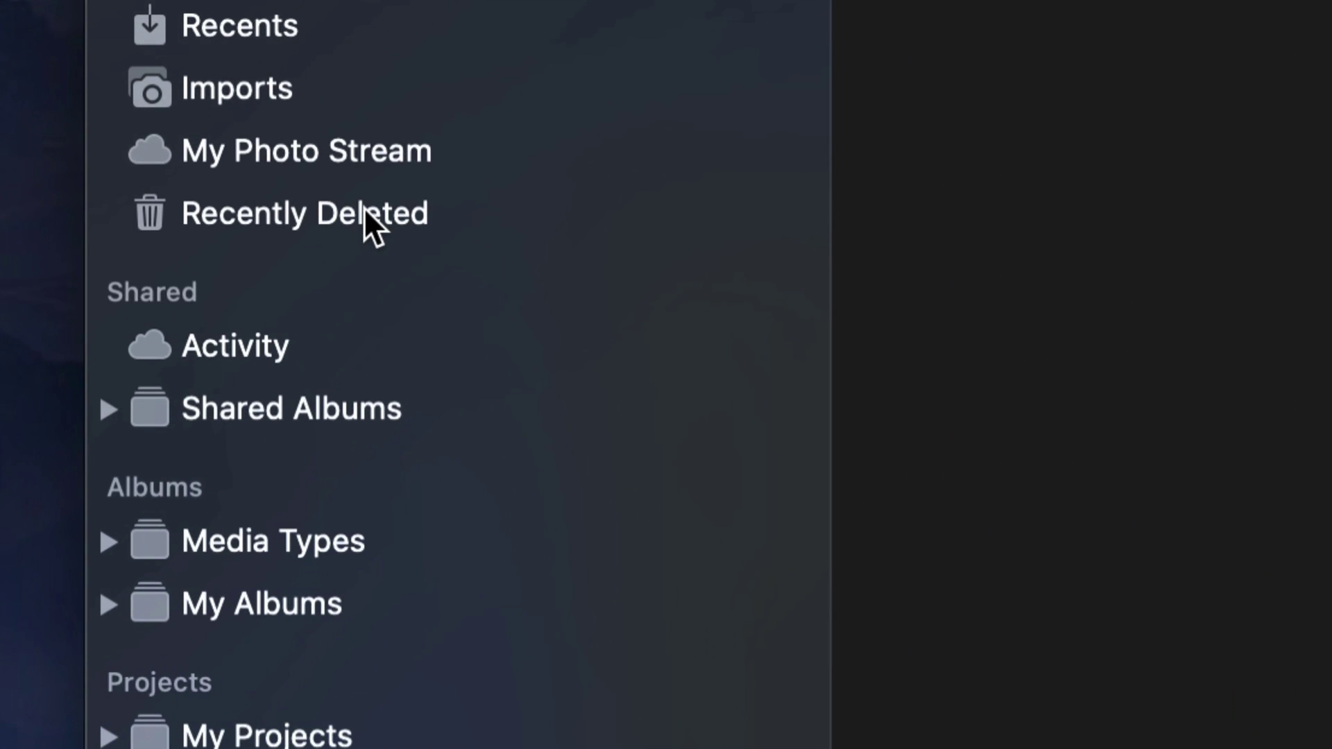
left_click(365, 211)
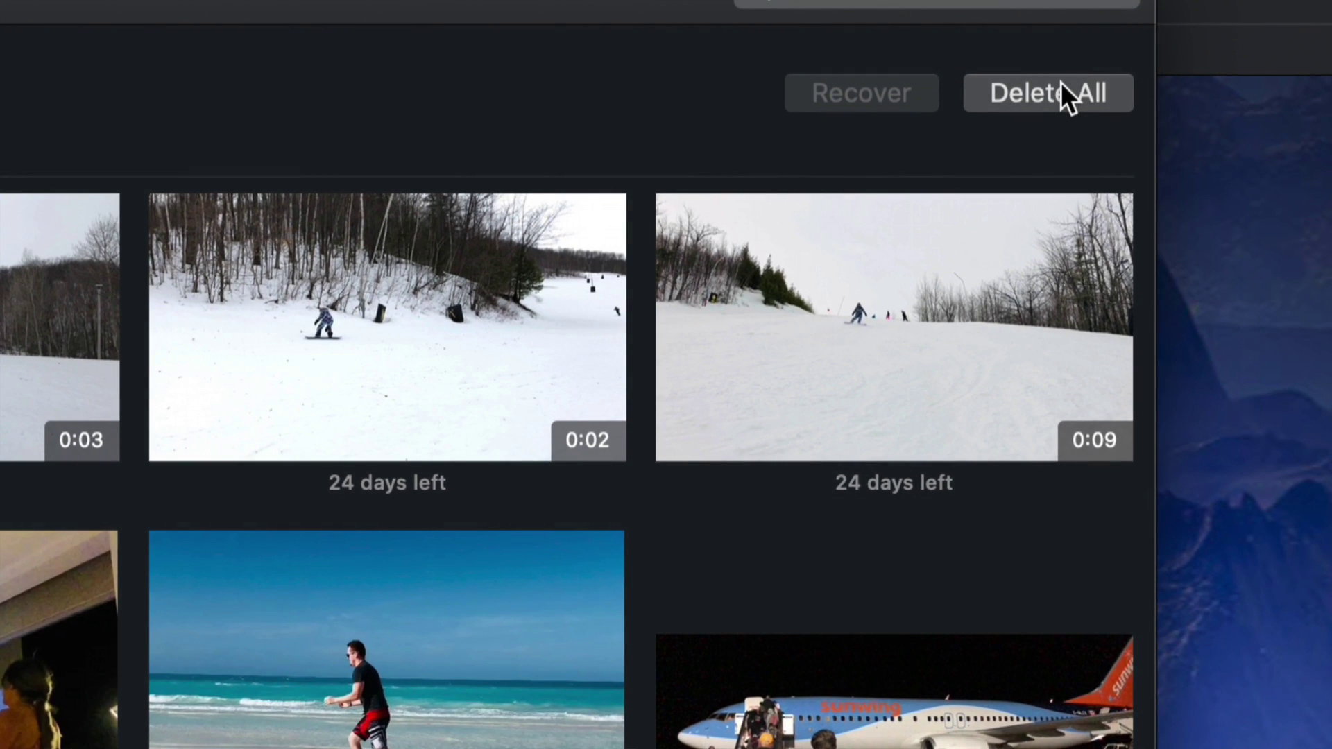
left_click(1113, 48)
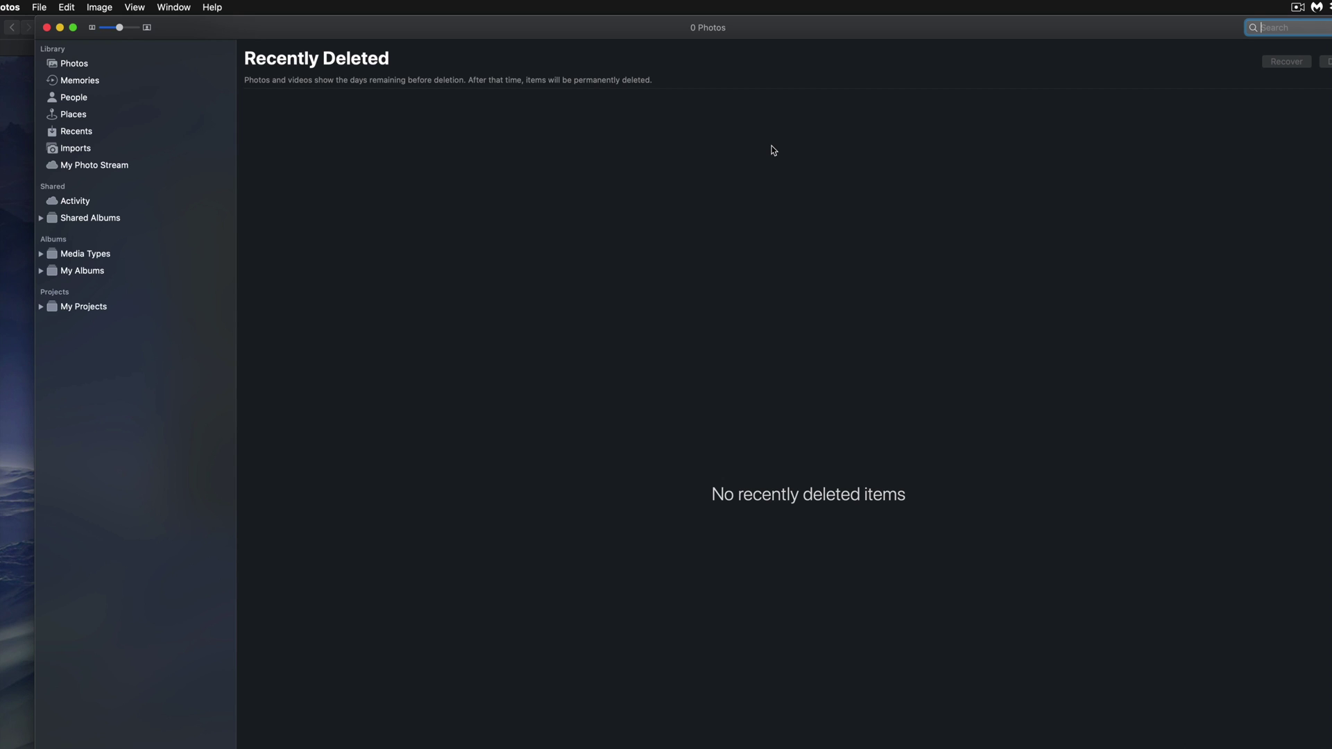
Step: Select all 3,280 library photos and view File > Export options, dismissing them without exporting
left_click(74, 64)
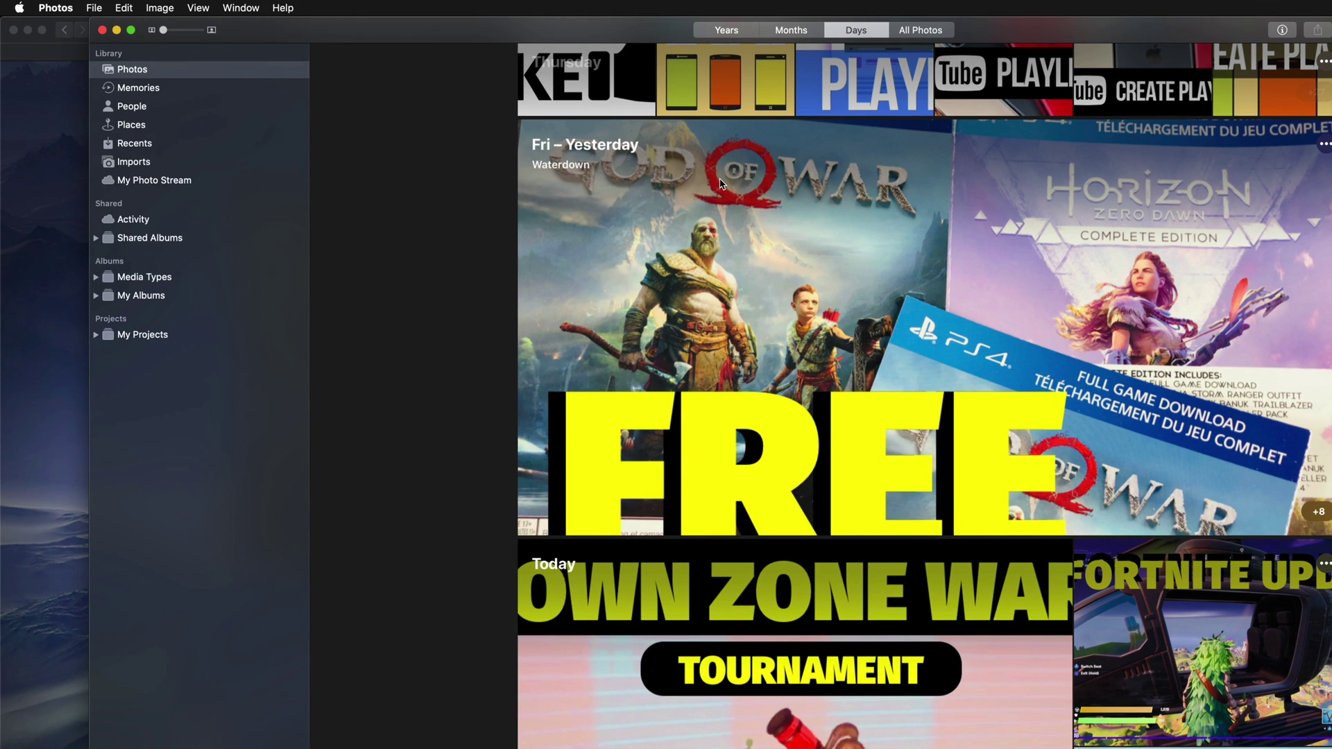
left_click(720, 184)
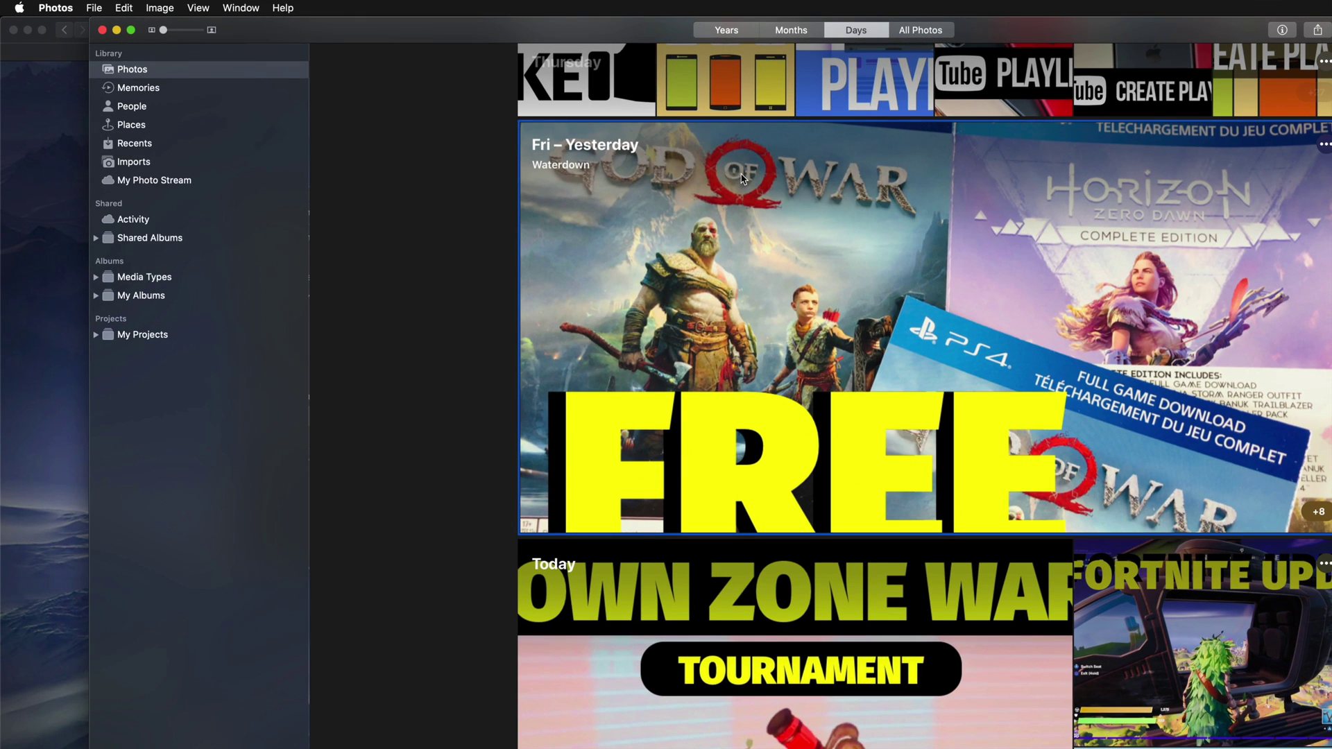
key("super+a")
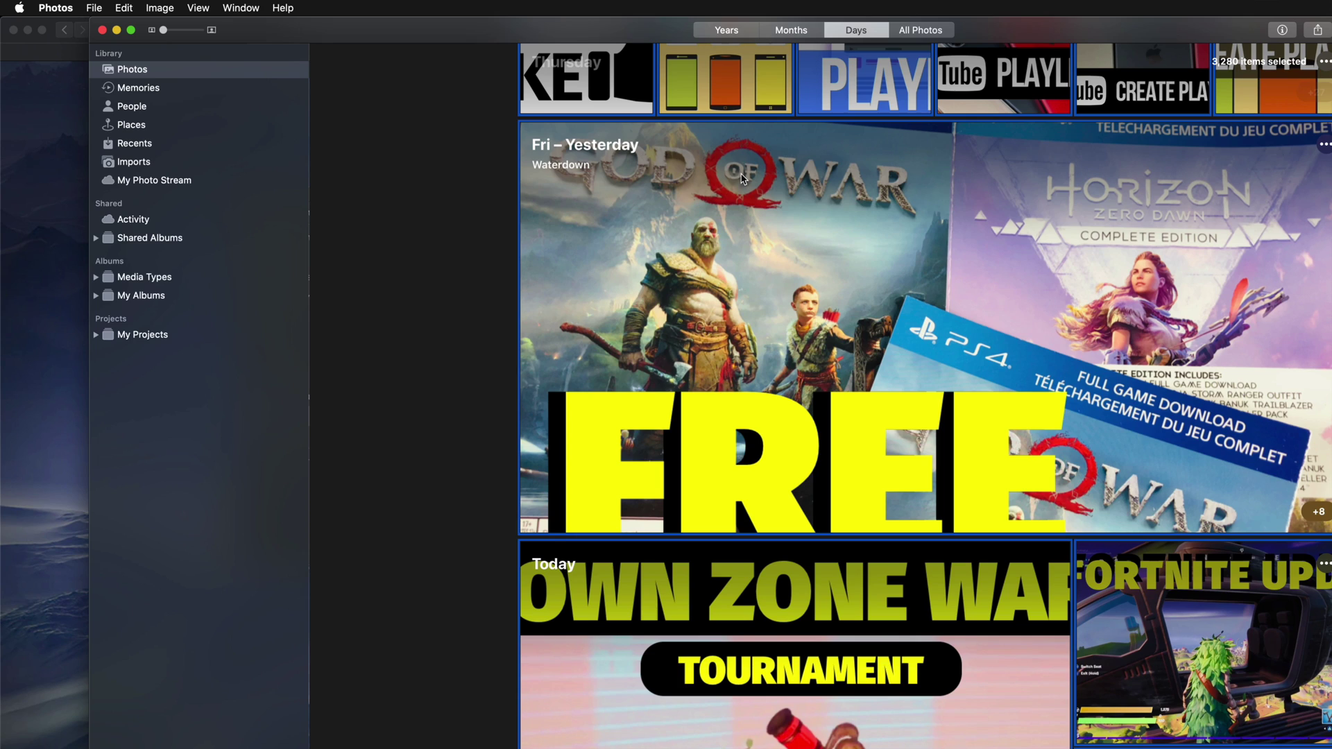
left_click(88, 6)
mouse_move(178, 102)
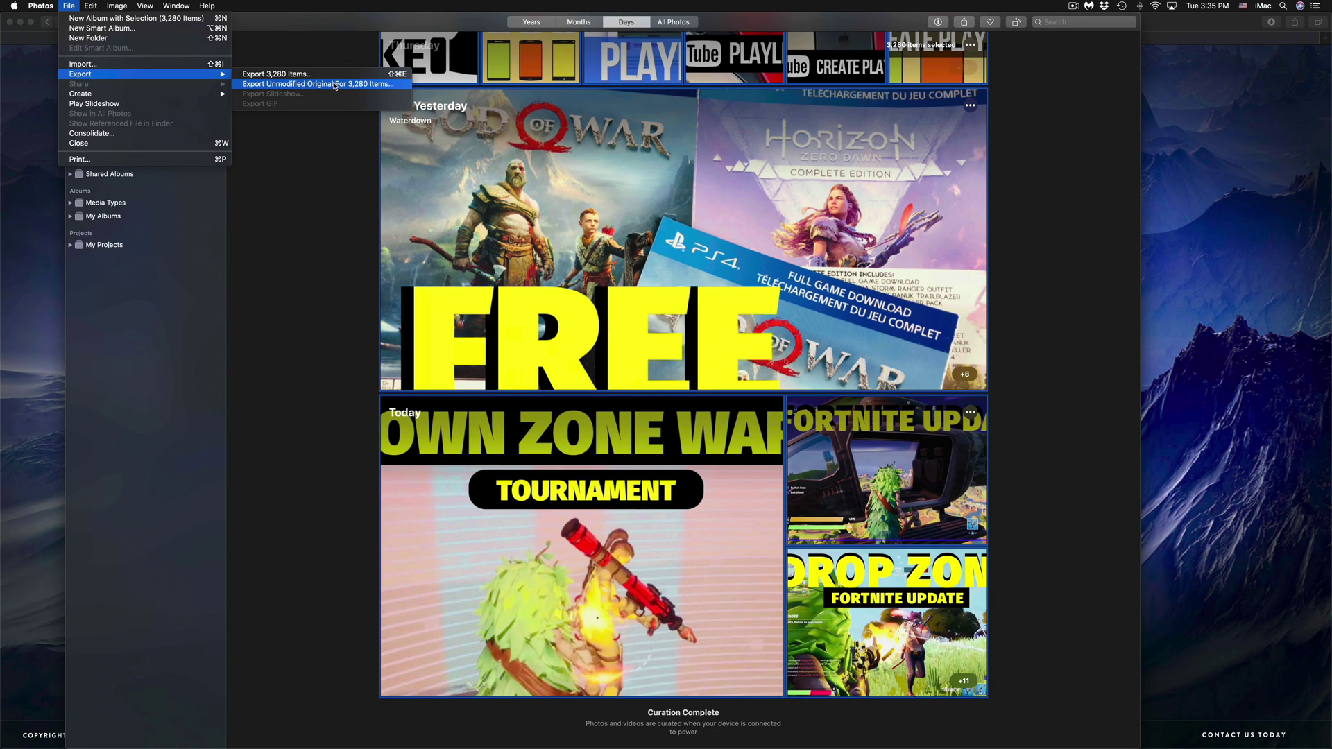
left_click(294, 243)
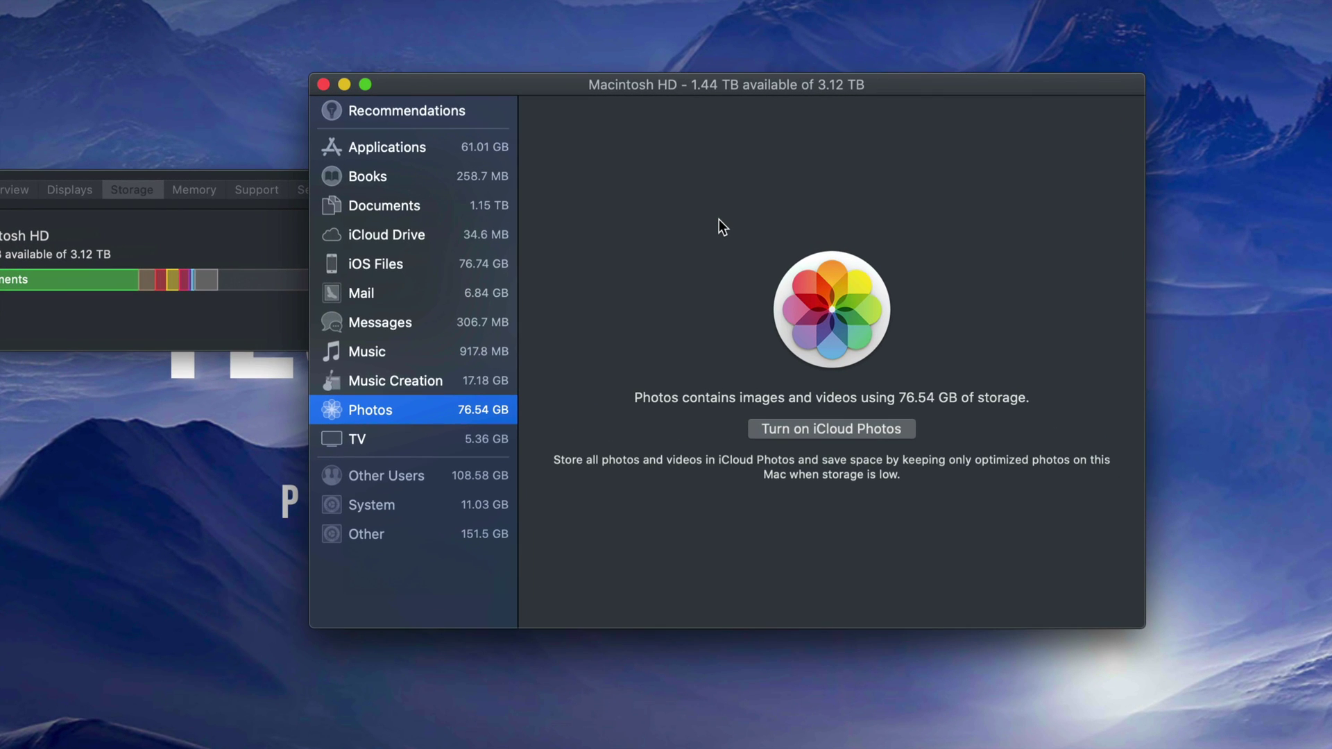
Step: Drag the Storage Management window slightly aside on the desktop
left_click_drag(750, 101, 714, 107)
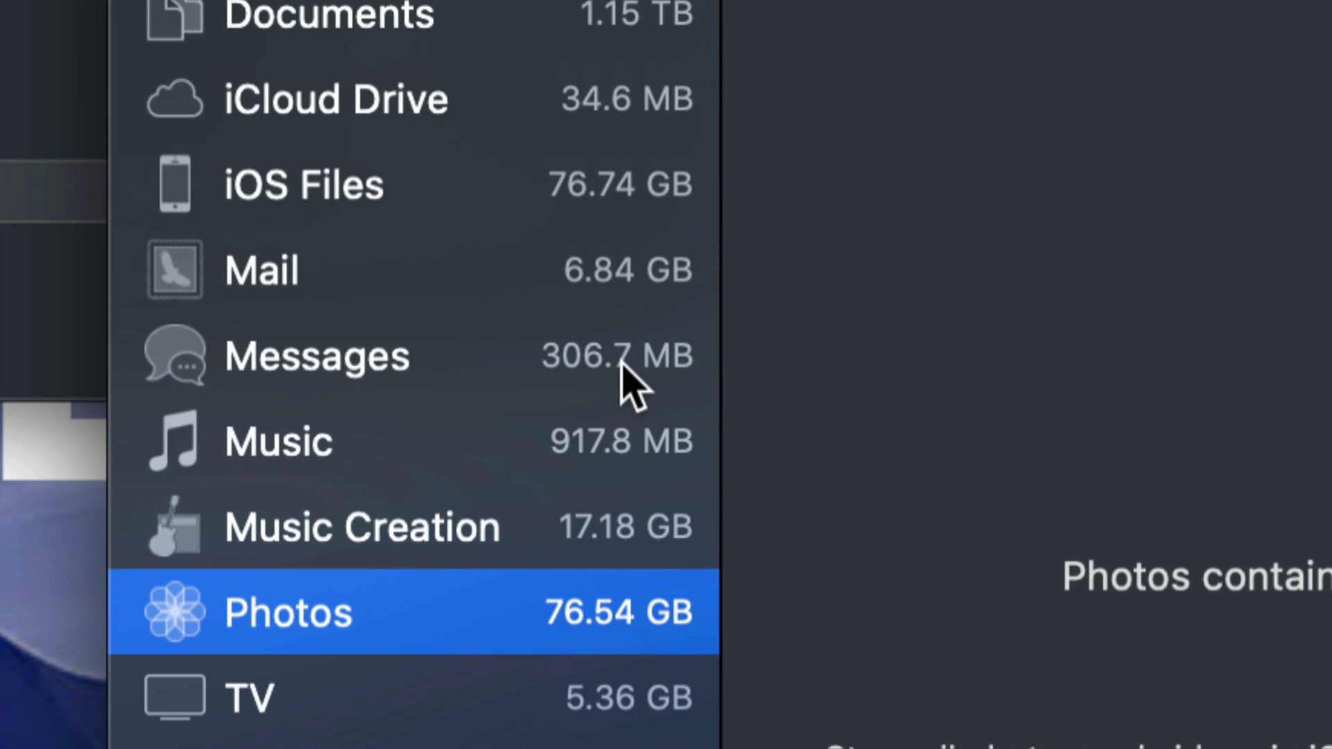
Step: List Messages attachments by size and select the 17.1 MB kijiji.mp4 video
left_click(623, 368)
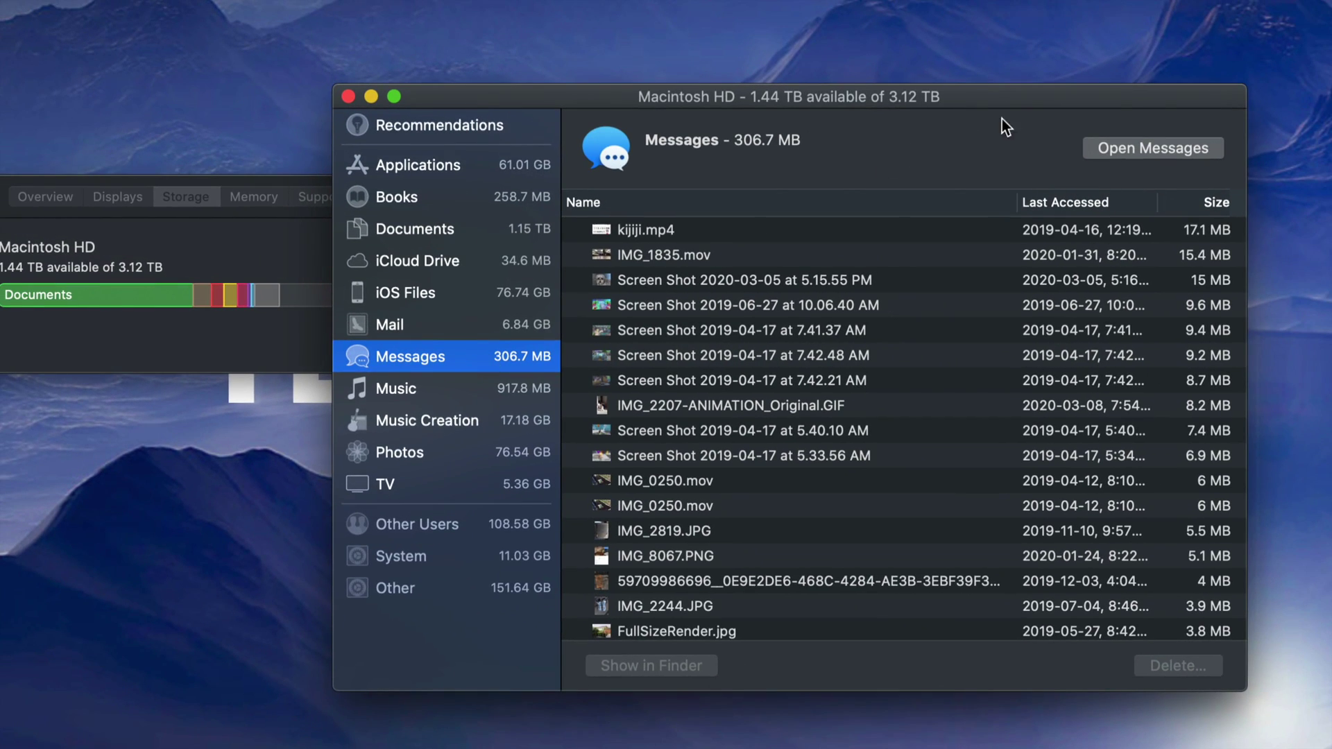
left_click_drag(1002, 100, 858, 95)
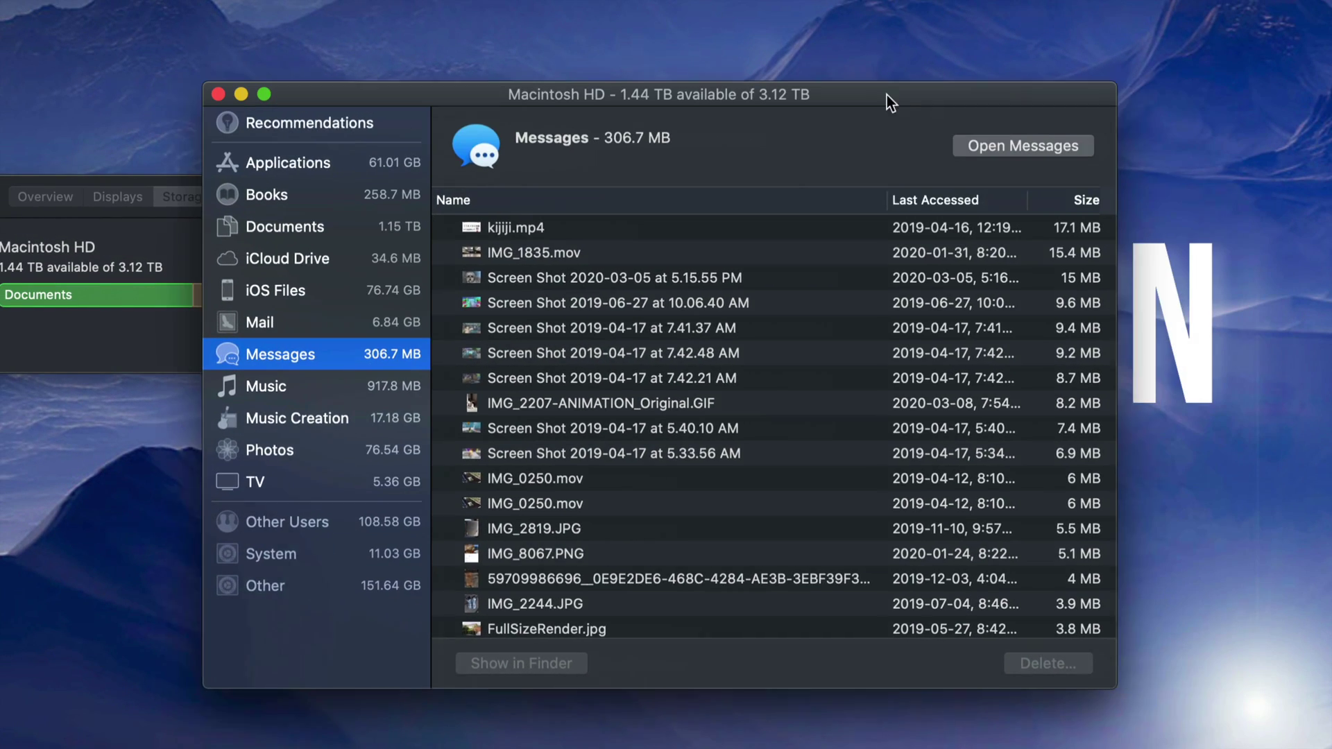
scroll(851, 322, "down", 1)
scroll(689, 455, "down", 6)
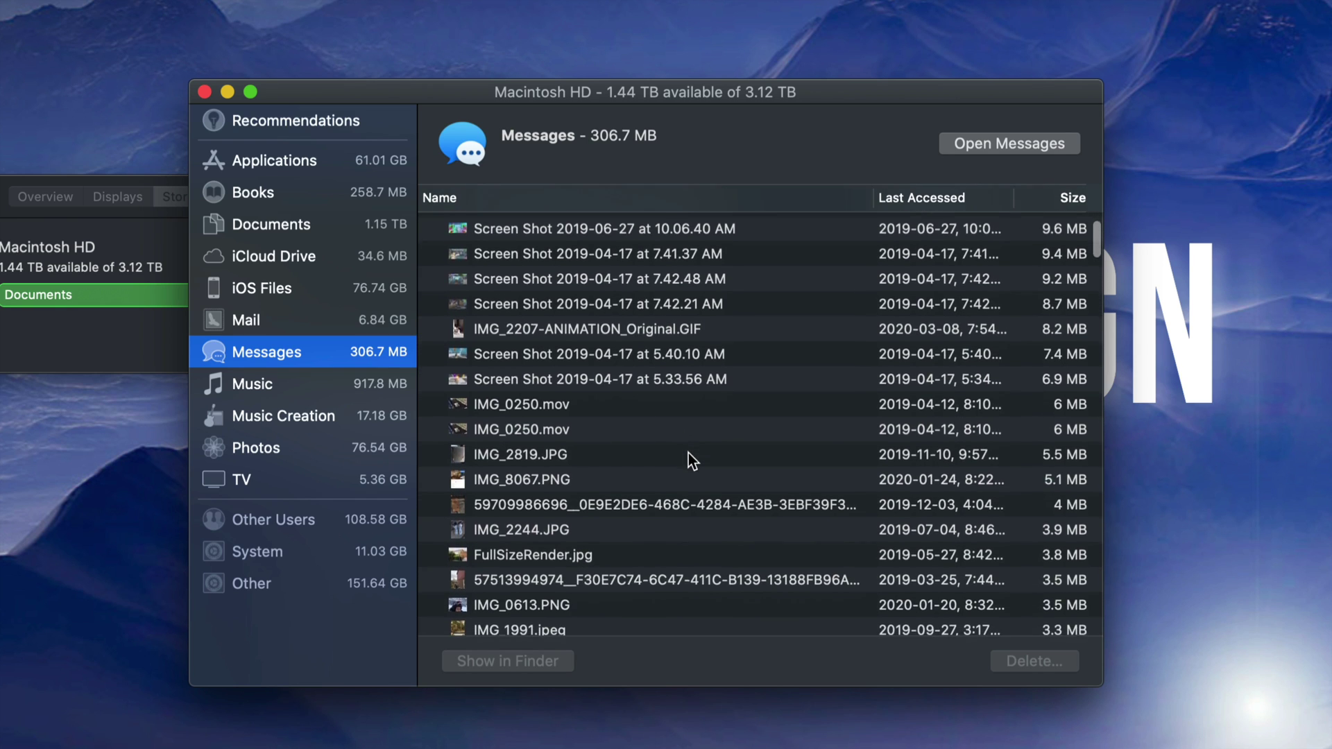
scroll(688, 459, "up", 6)
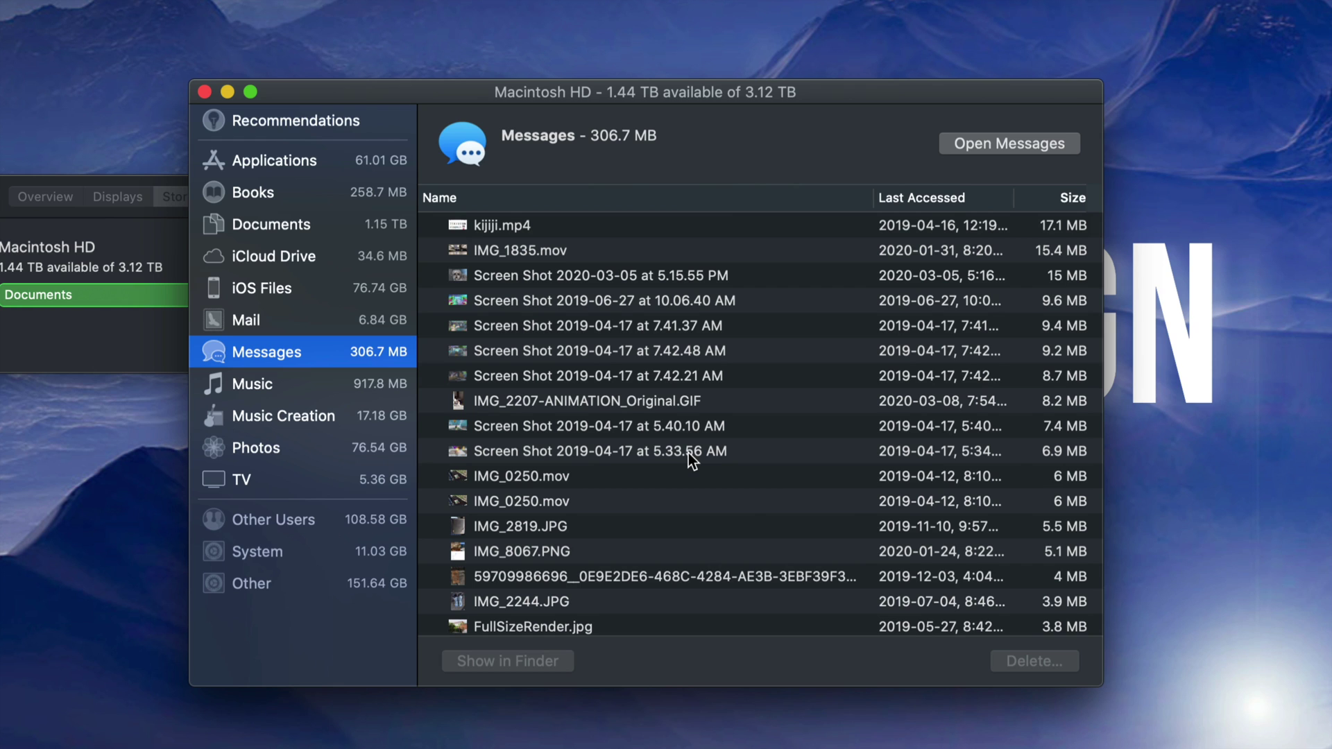
left_click(578, 232)
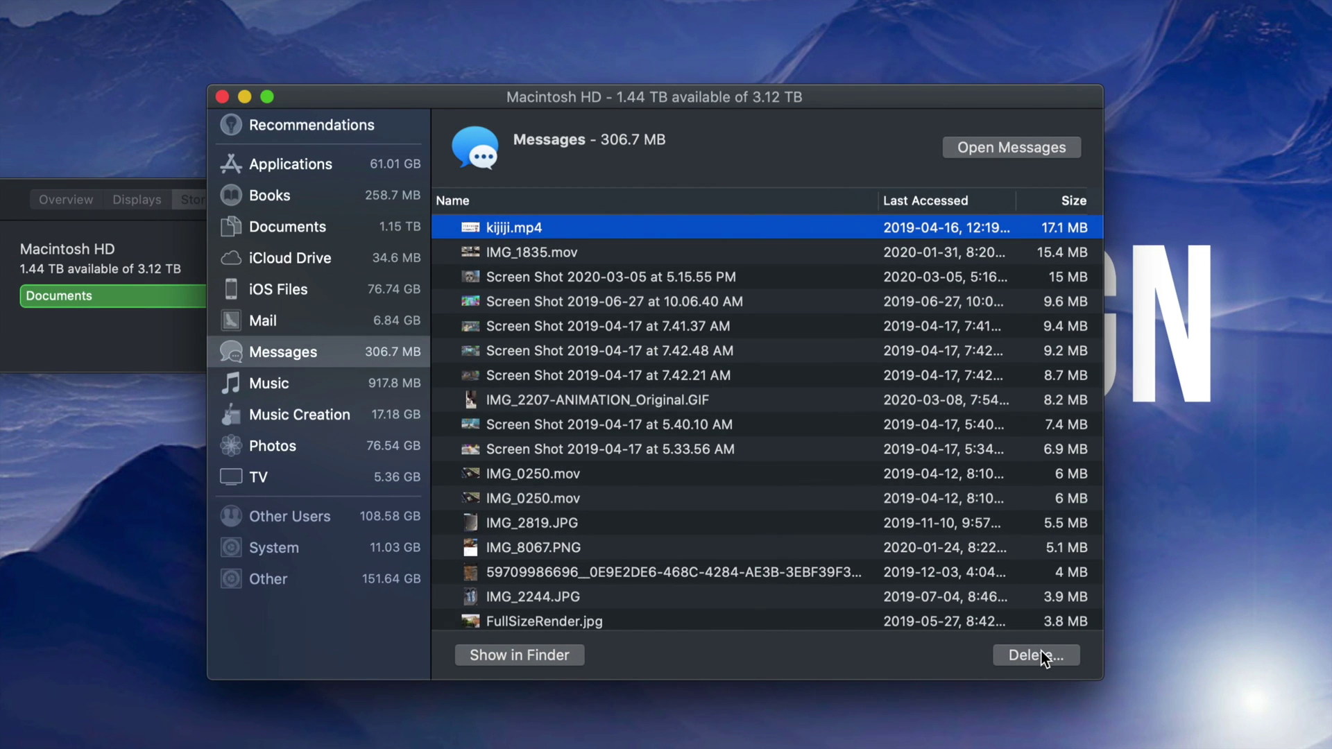
Step: Delete the kijiji.mp4 and IMG_1835.mov Messages attachments, then select the Screen Shot 2020-03-05 attachment
left_click(1039, 655)
left_click(845, 230)
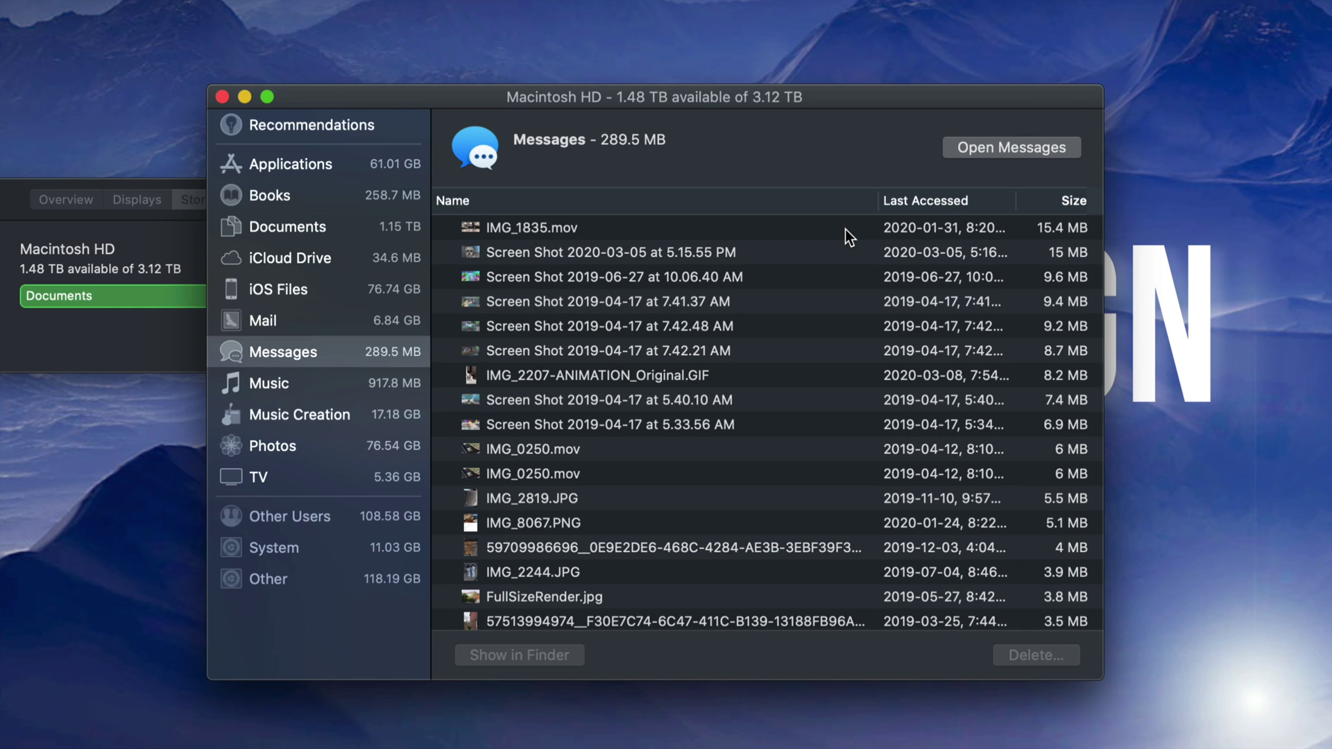
left_click(845, 229)
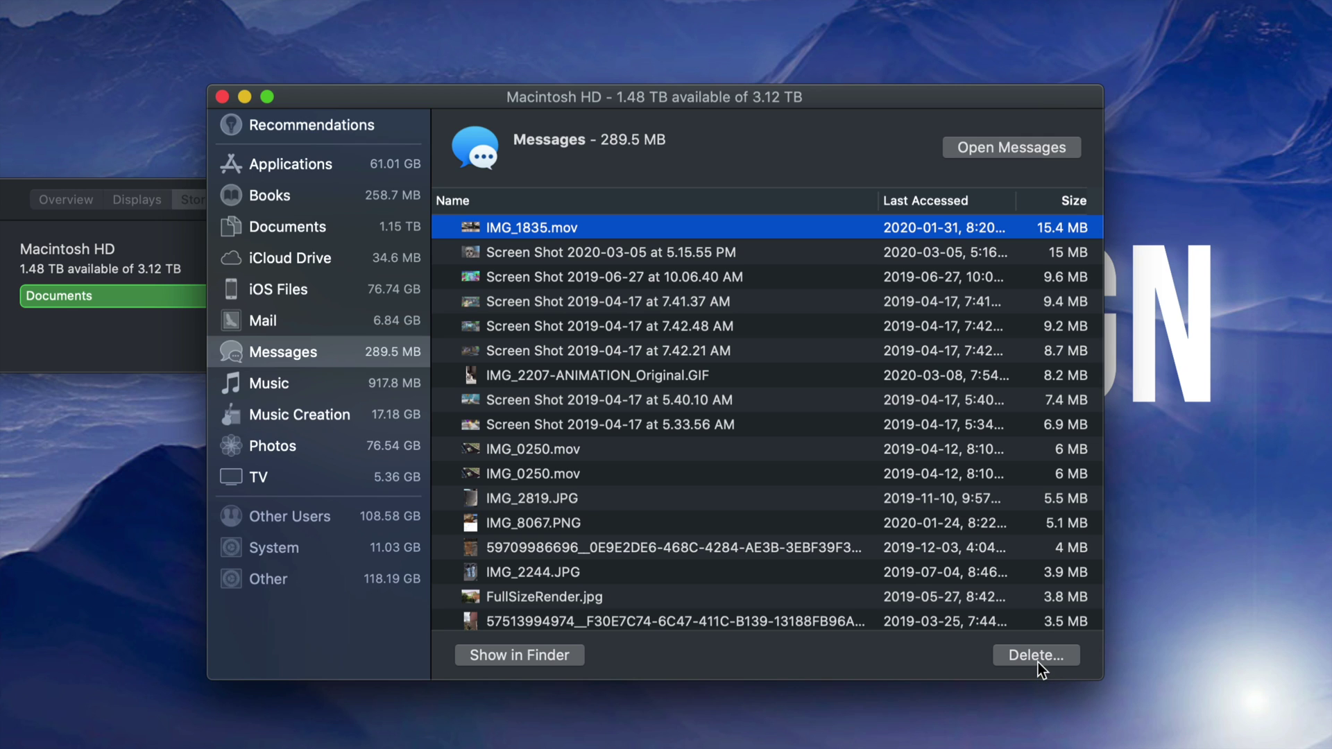
left_click(1036, 656)
left_click(868, 228)
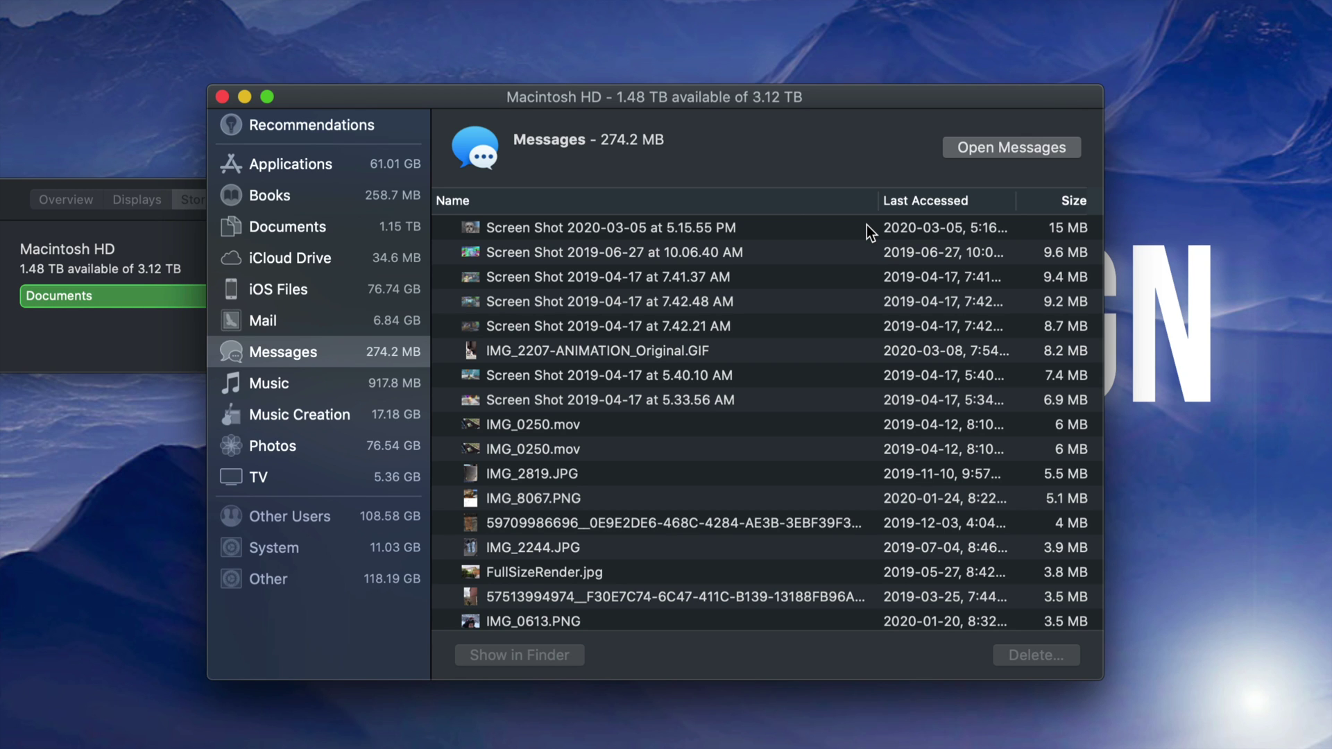
left_click(868, 227)
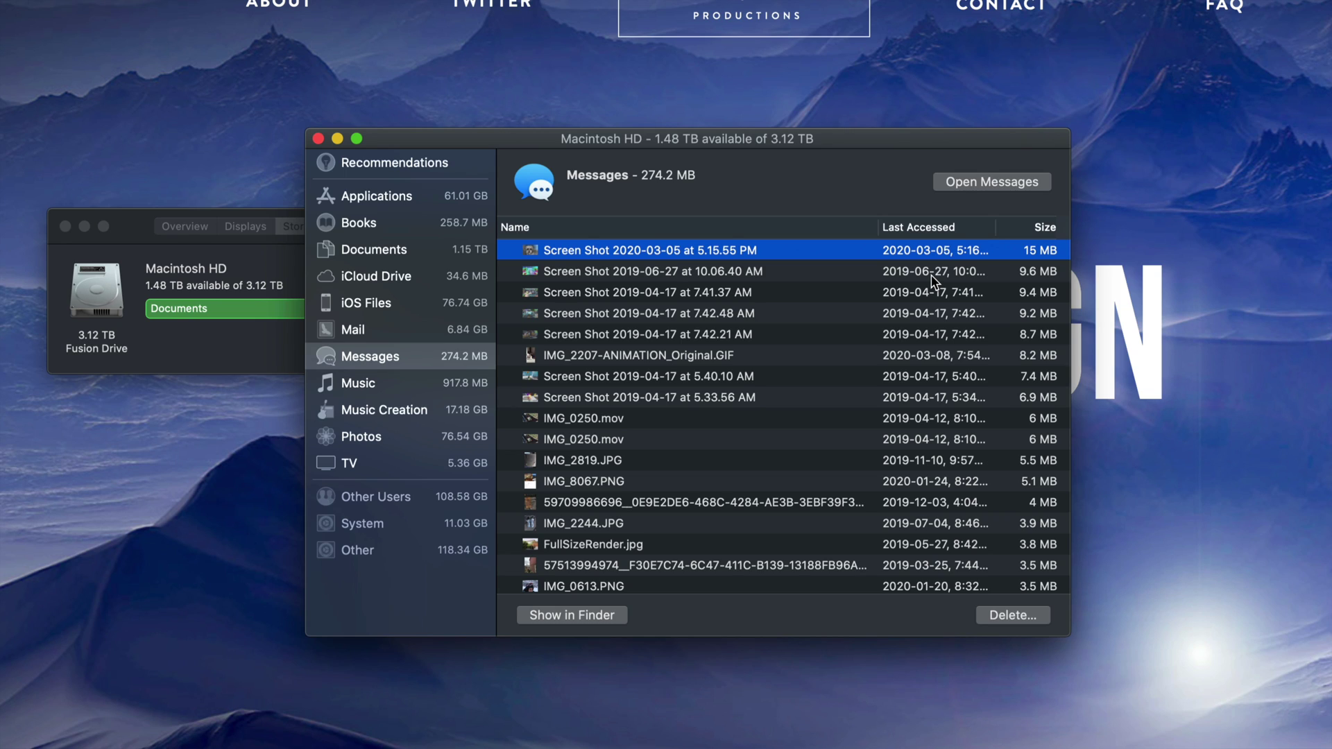
Step: Show the Applications category (61.01 GB), led by Adobe Media Encoder CC 2019 at 3.93 GB
left_click(414, 201)
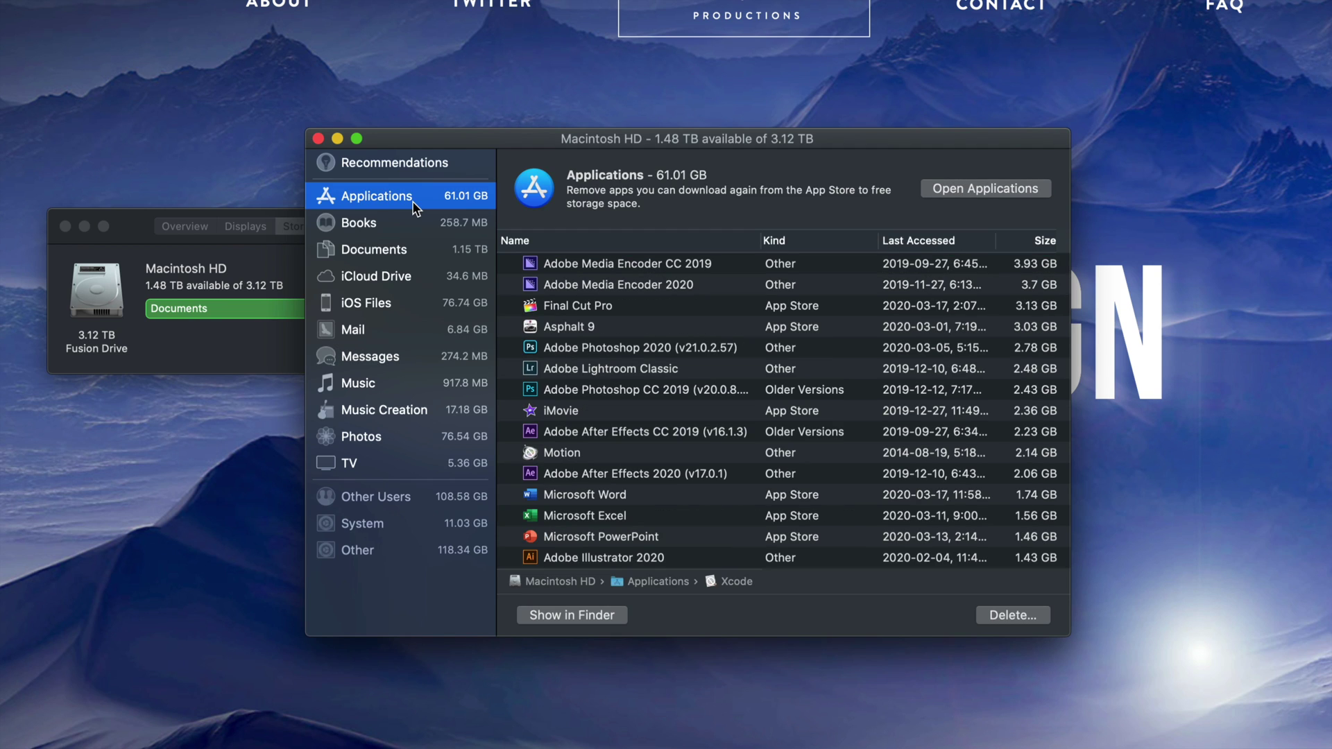